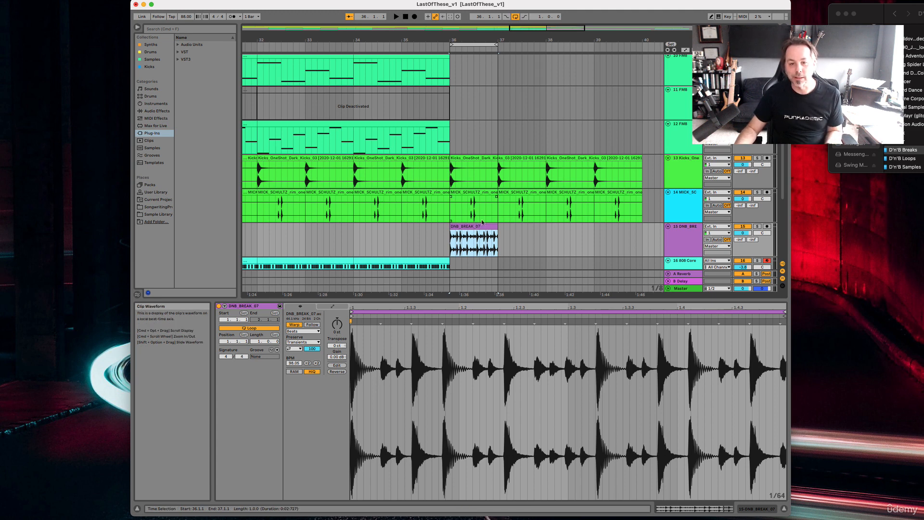
# Solo the DNB_BREAK_07 track and play the break clip at bar 36 on its own
pyautogui.press('space')
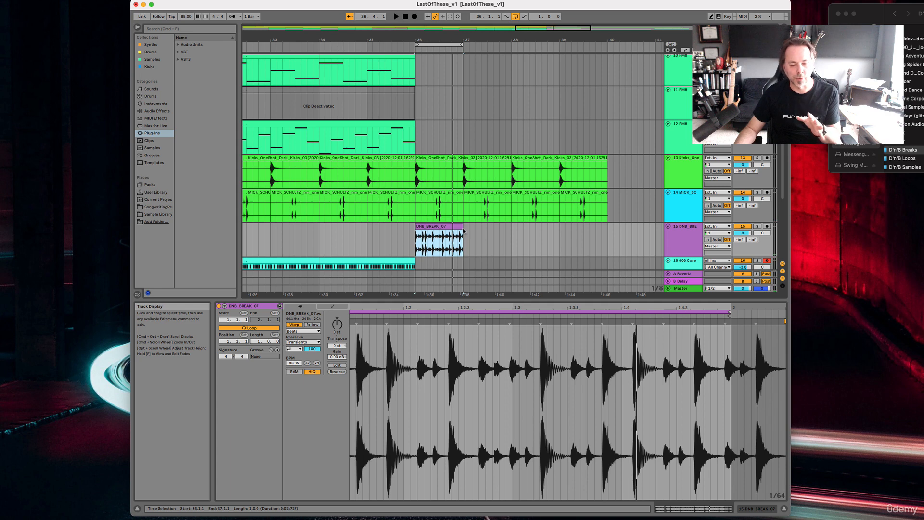
pyautogui.click(757, 226)
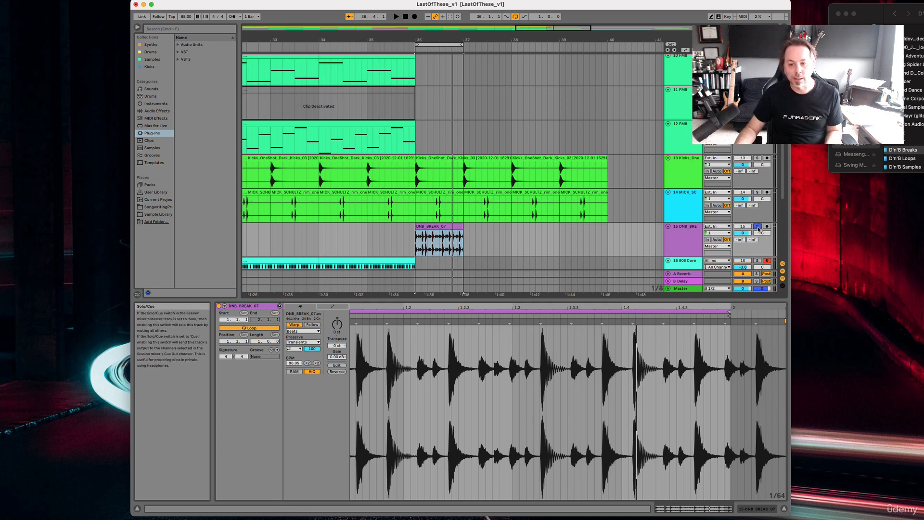
pyautogui.click(437, 236)
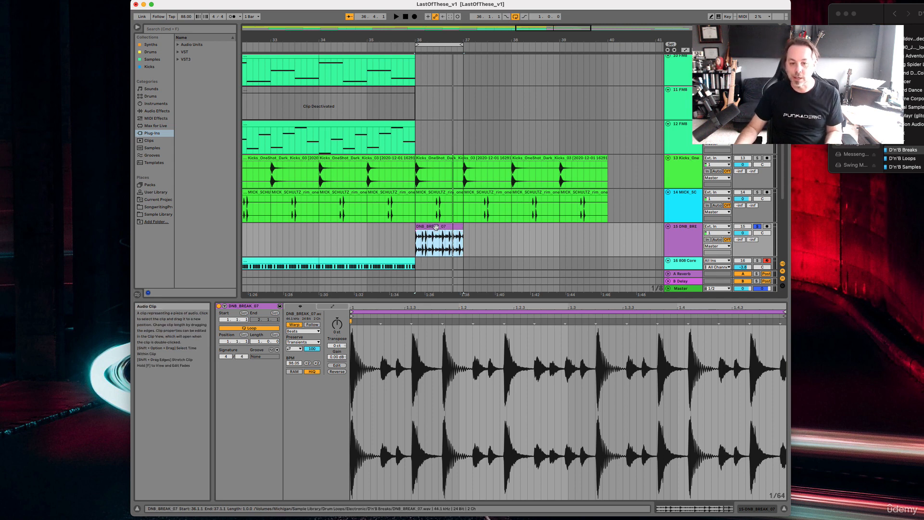
pyautogui.press('space')
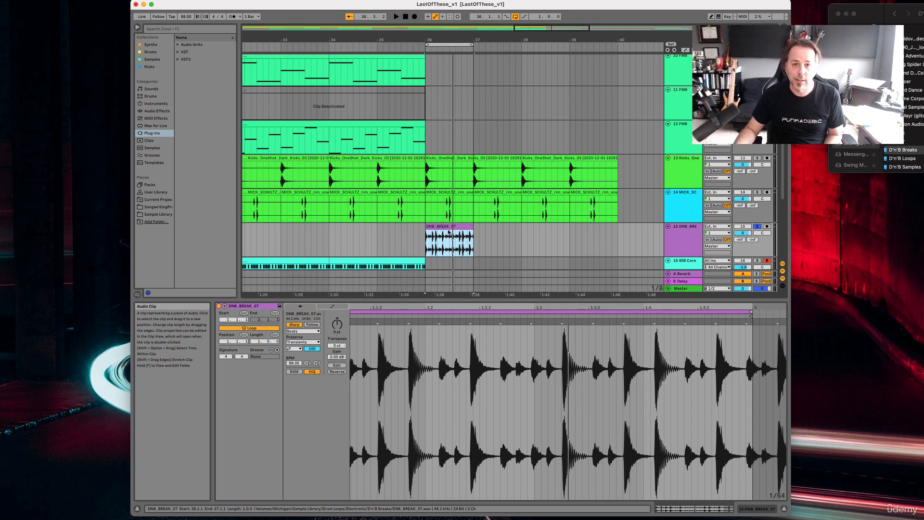
# Turn on the metronome and play the soloed break against it
pyautogui.click(232, 17)
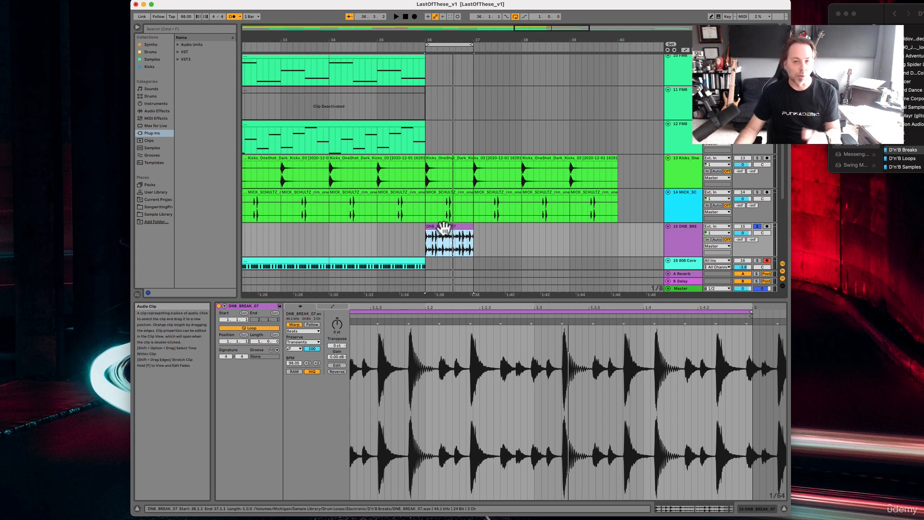
pyautogui.press('space')
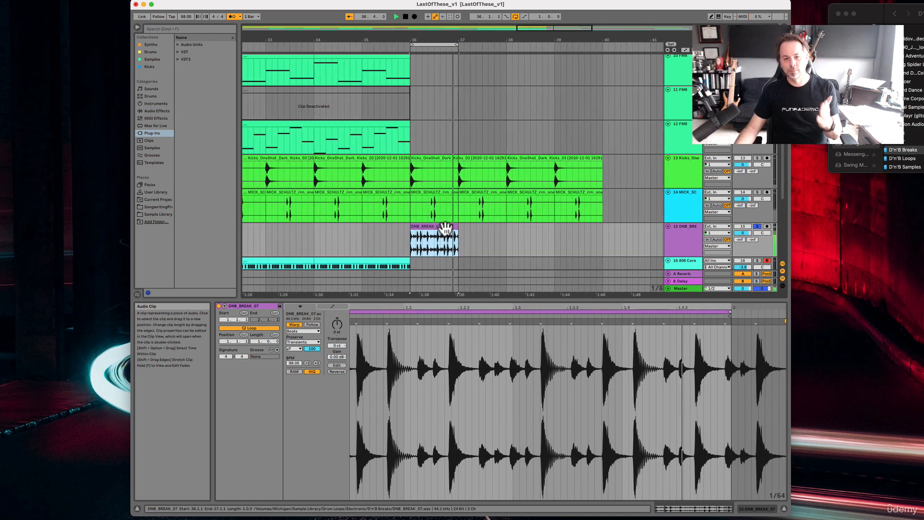
pyautogui.press('space')
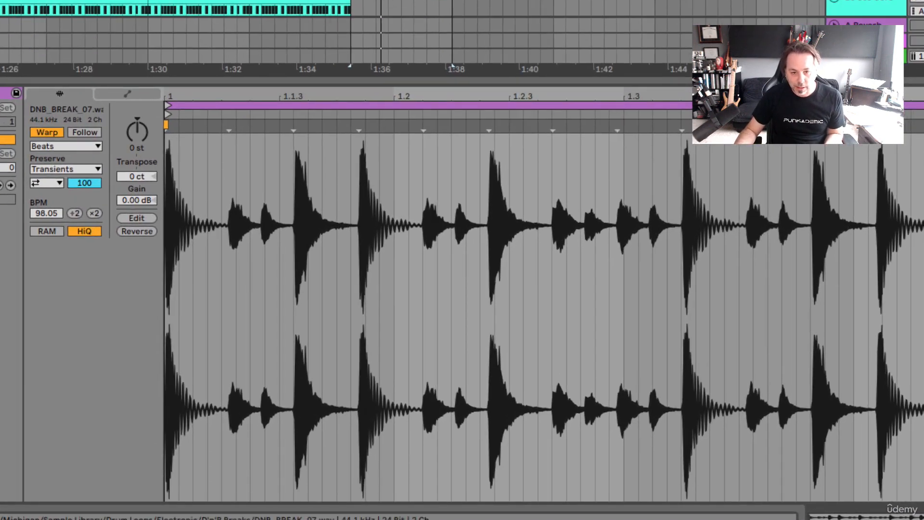
# Examine the break's waveform up close and play it to compare its hits with the beat grid
pyautogui.scroll(2, 243, 219)
pyautogui.scroll(8, 244, 220)
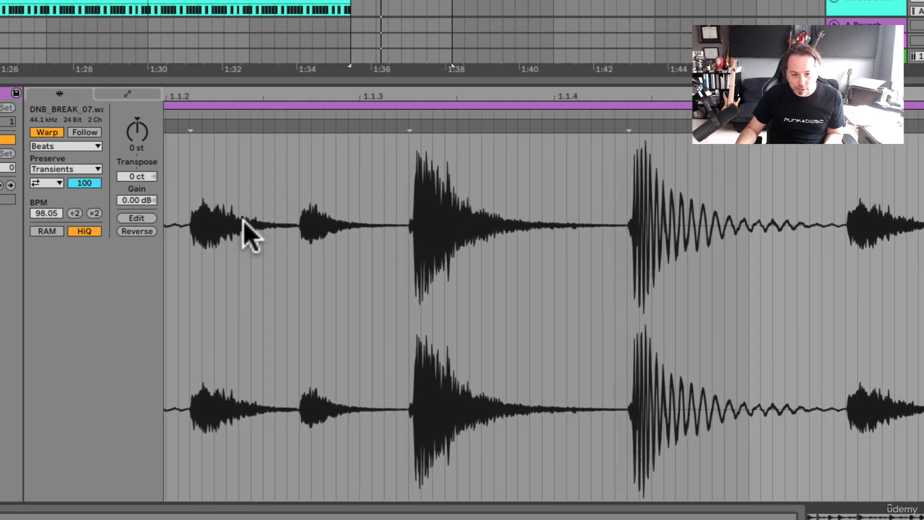
pyautogui.scroll(-7, 243, 221)
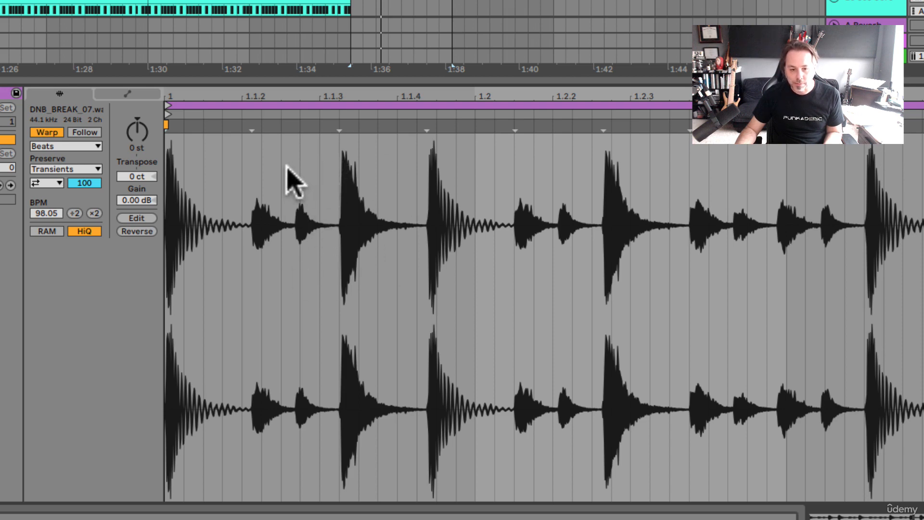
pyautogui.press('space')
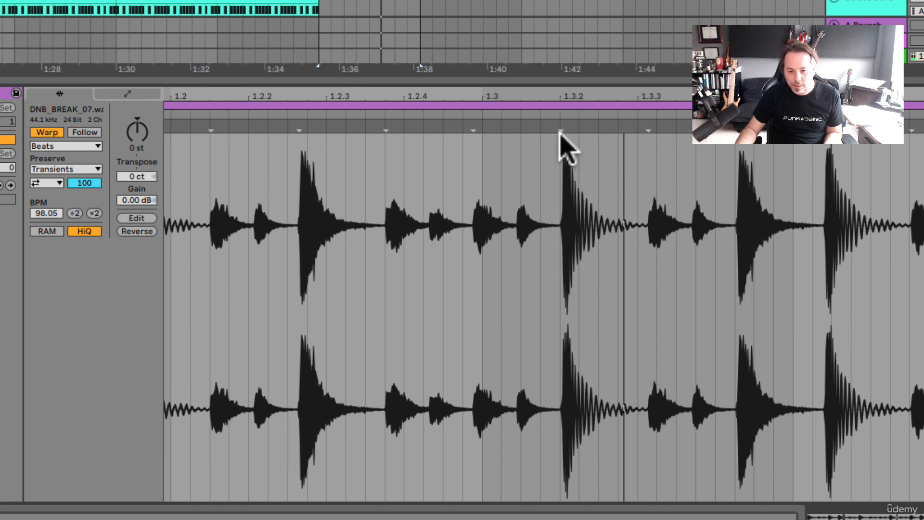
pyautogui.press('space')
# Try warping the kick transient just before 1.3.2 onto beat 1.3, and undo the move
pyautogui.click(562, 140)
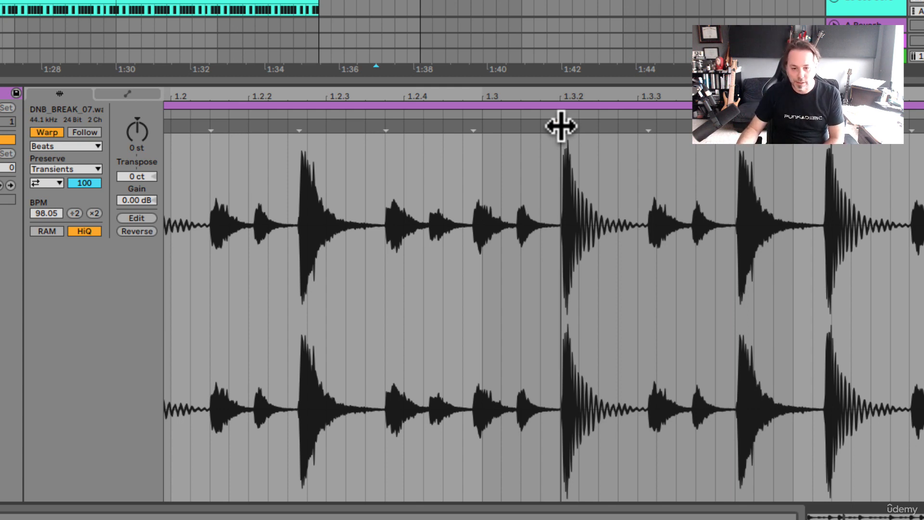
pyautogui.moveTo(561, 126); pyautogui.dragTo(487, 130)
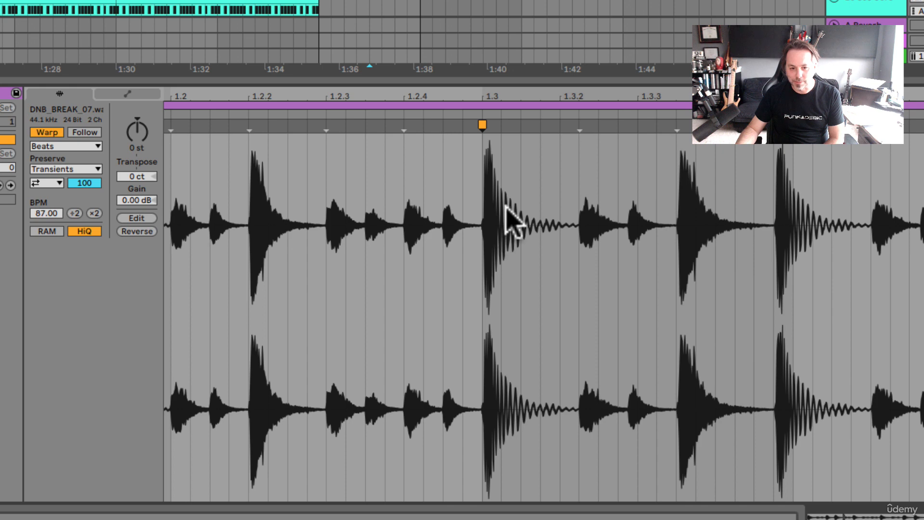
pyautogui.hscroll(-6, 505, 206)
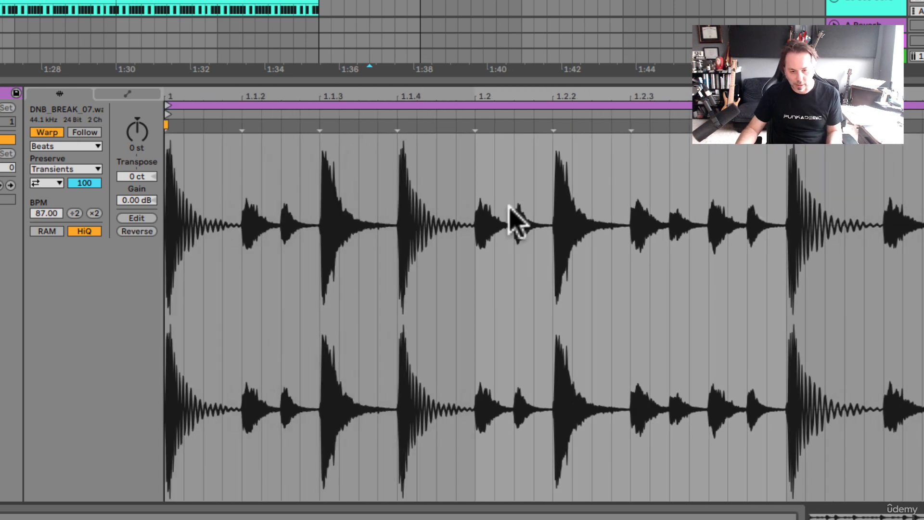
pyautogui.press('super+z')
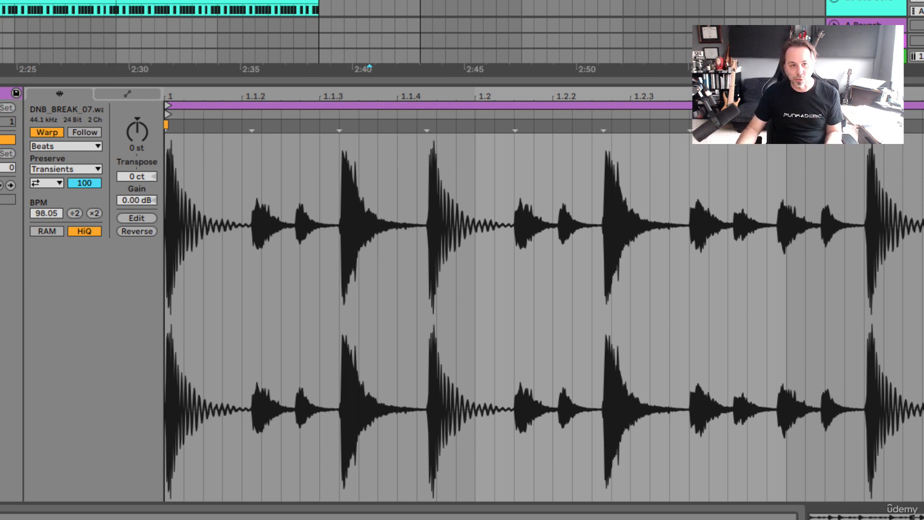
# Play the unwarped break repeatedly against the metronome to judge where its accents fall in the bar
pyautogui.press('space')
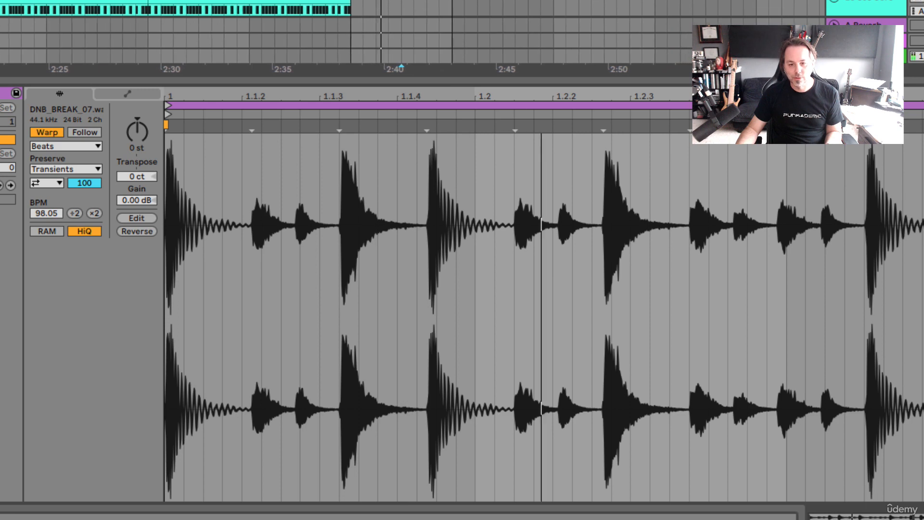
pyautogui.press('space')
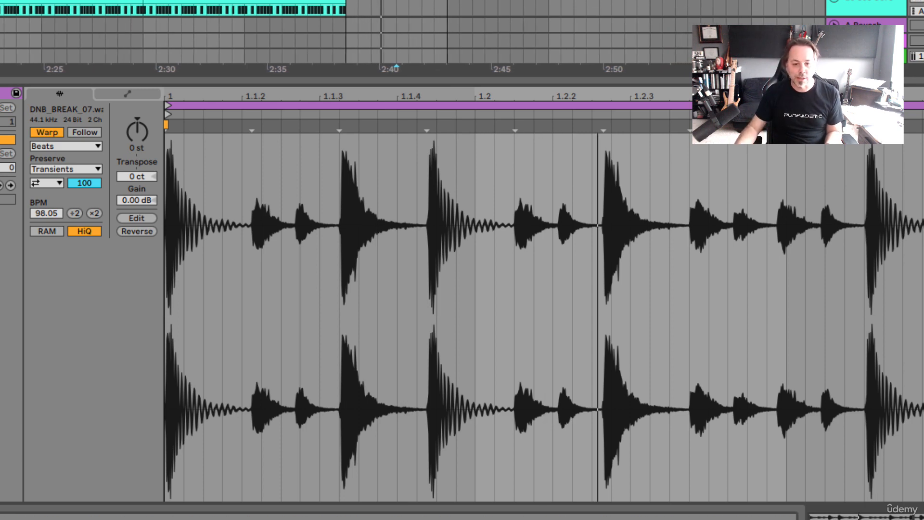
pyautogui.press('space')
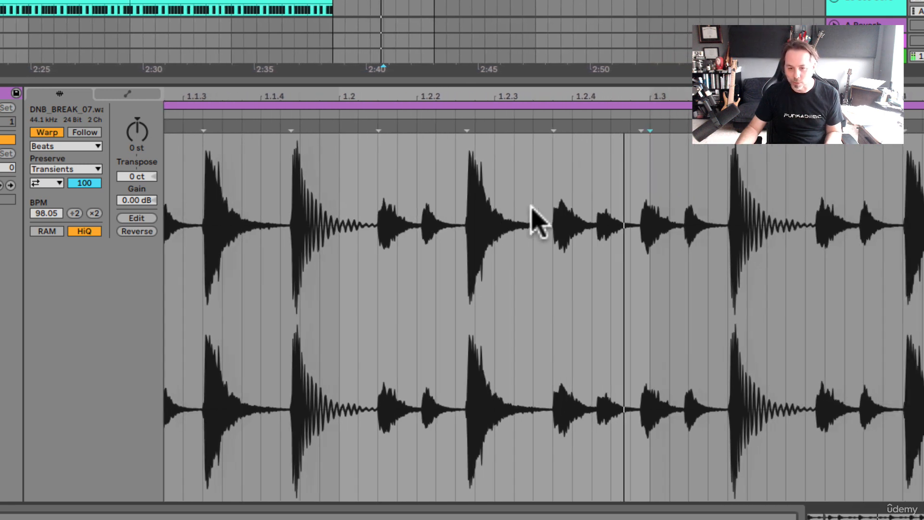
pyautogui.press('space')
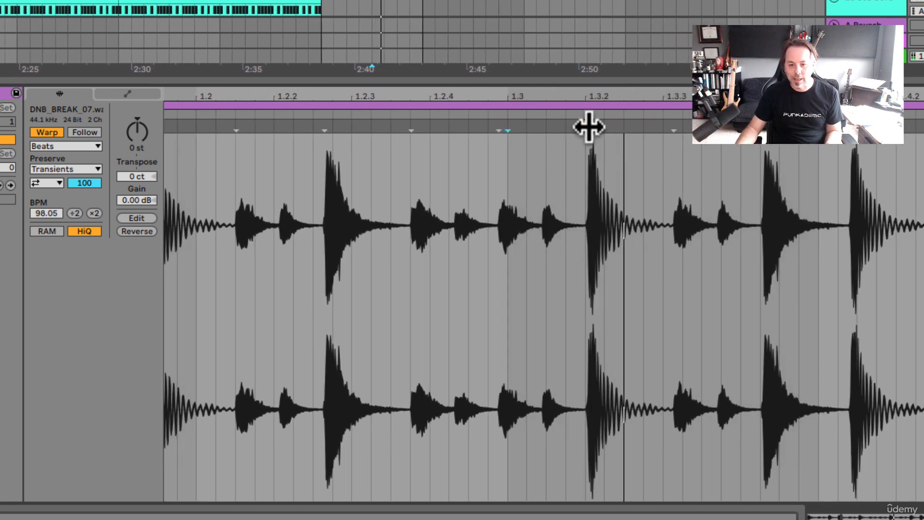
pyautogui.hscroll(-6, 491, 223)
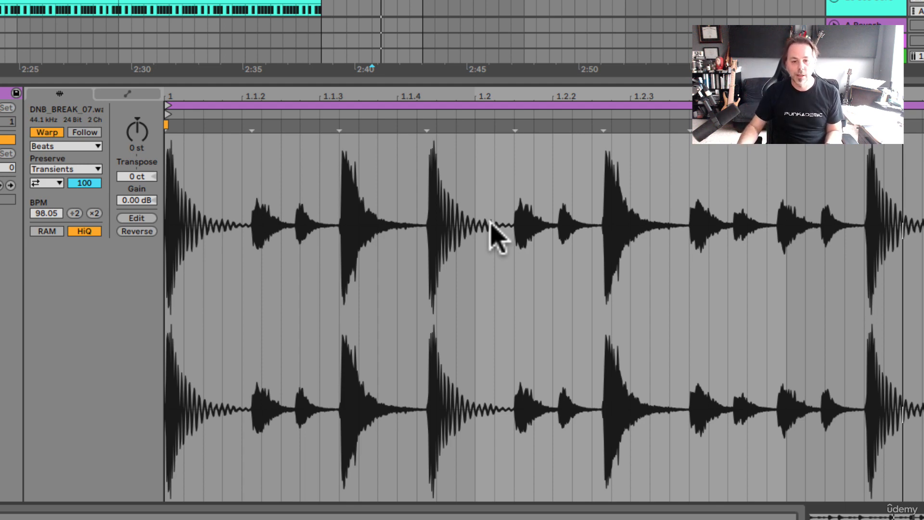
pyautogui.press('space')
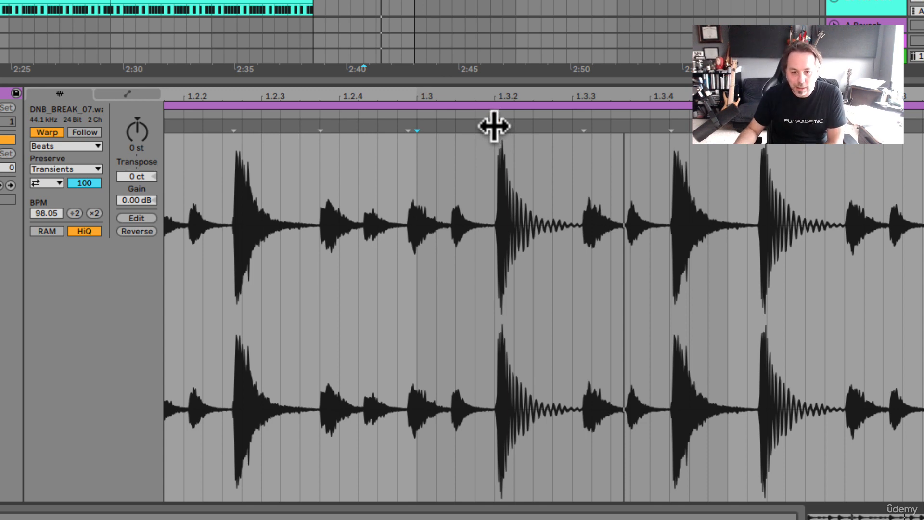
# Add a warp marker on the kick transient just before 1.3.2, move it to 1.3, and play the break
pyautogui.doubleClick(499, 126)
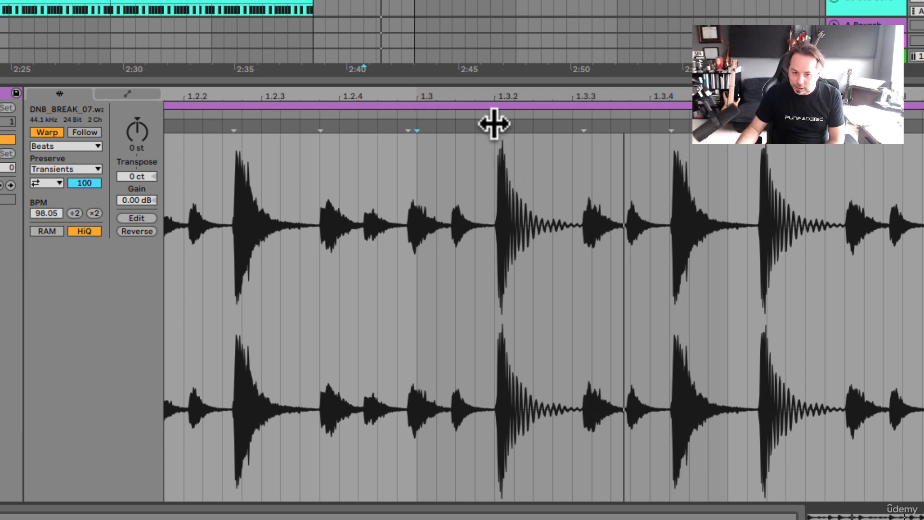
pyautogui.moveTo(491, 125); pyautogui.dragTo(418, 125)
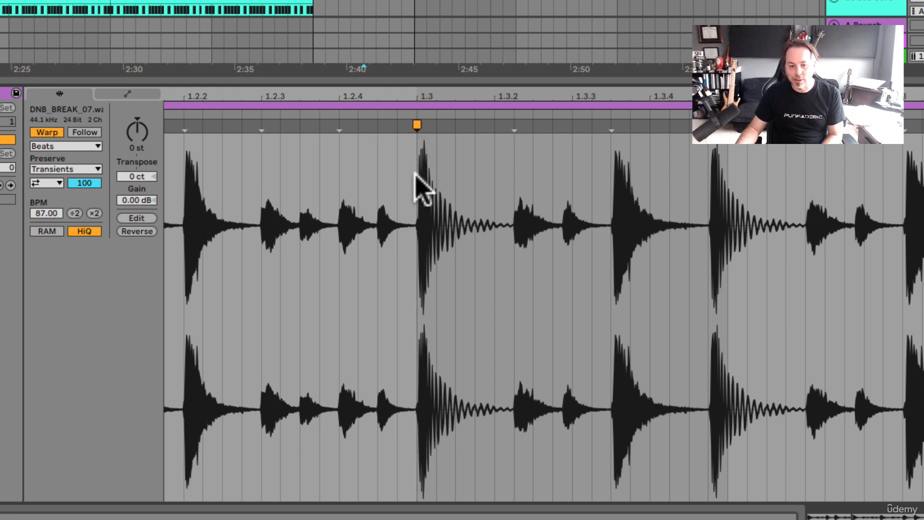
pyautogui.press('space')
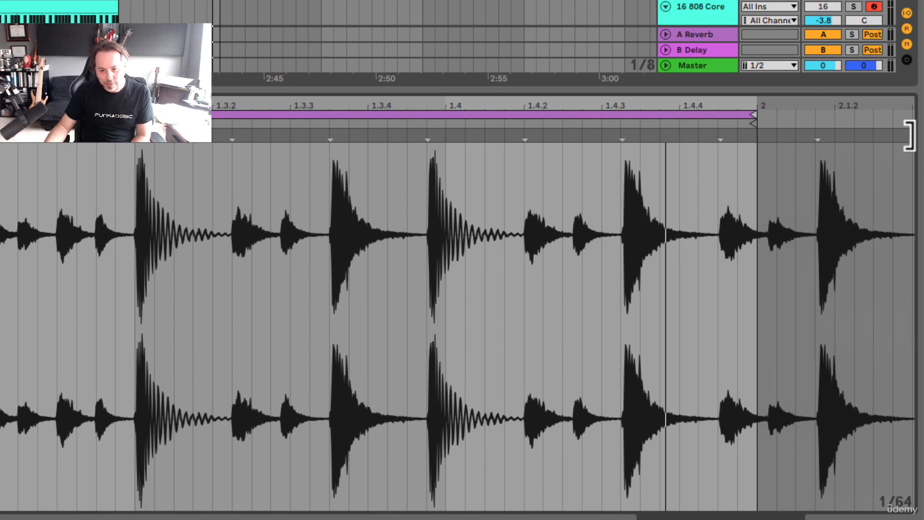
pyautogui.press('space')
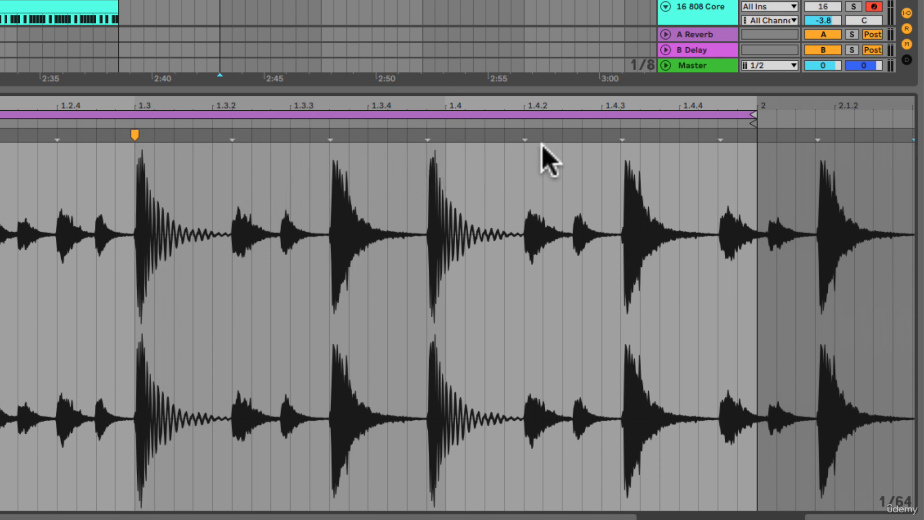
# Warp the transient just before 1.4.2 to 1.4 and the final snare hit to 1.4.4, and play the loop
pyautogui.hscroll(-4, 513, 213)
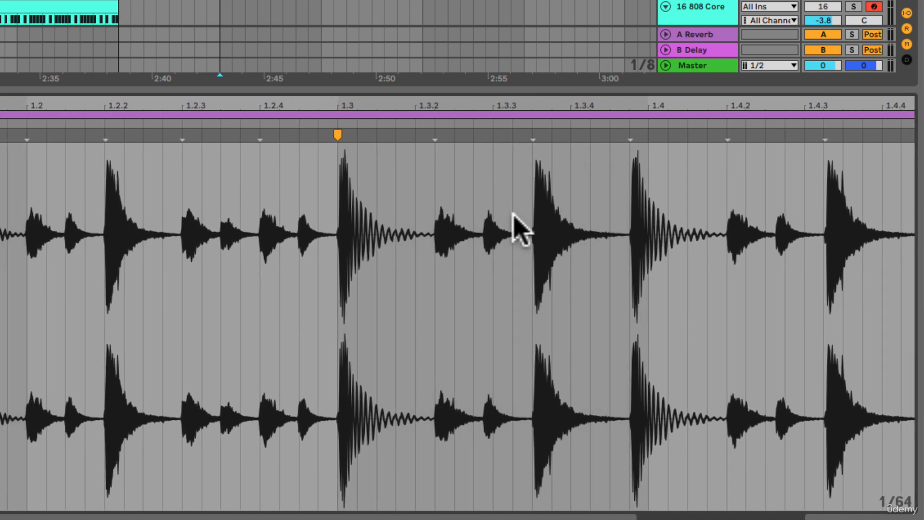
pyautogui.hscroll(3, 512, 213)
pyautogui.press('space')
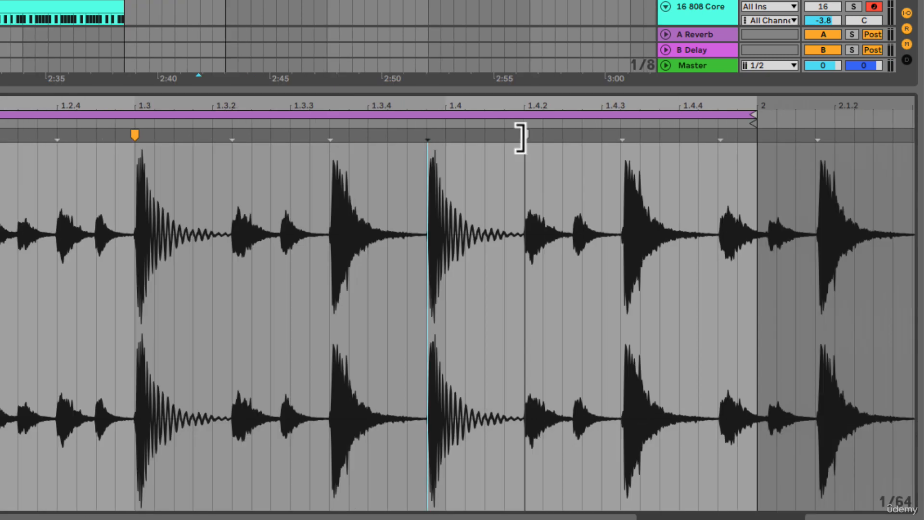
pyautogui.moveTo(525, 131); pyautogui.dragTo(452, 133)
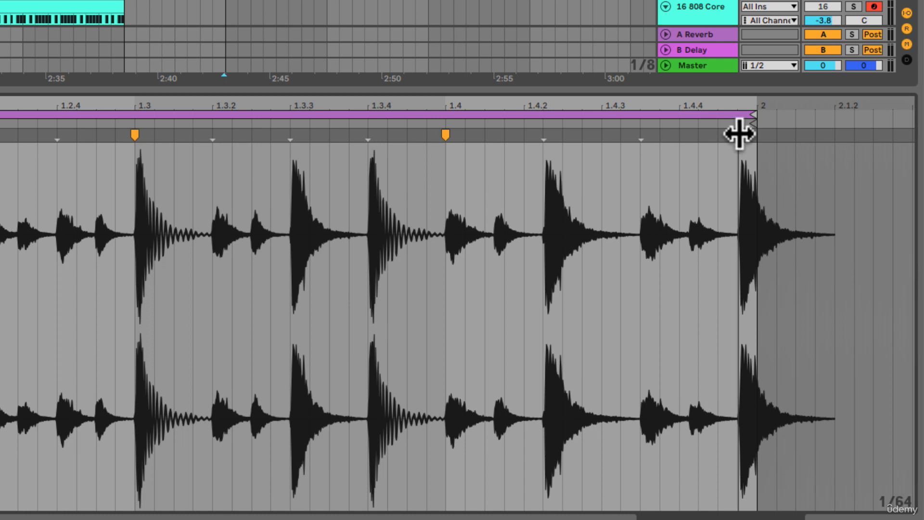
pyautogui.moveTo(739, 134); pyautogui.dragTo(681, 134)
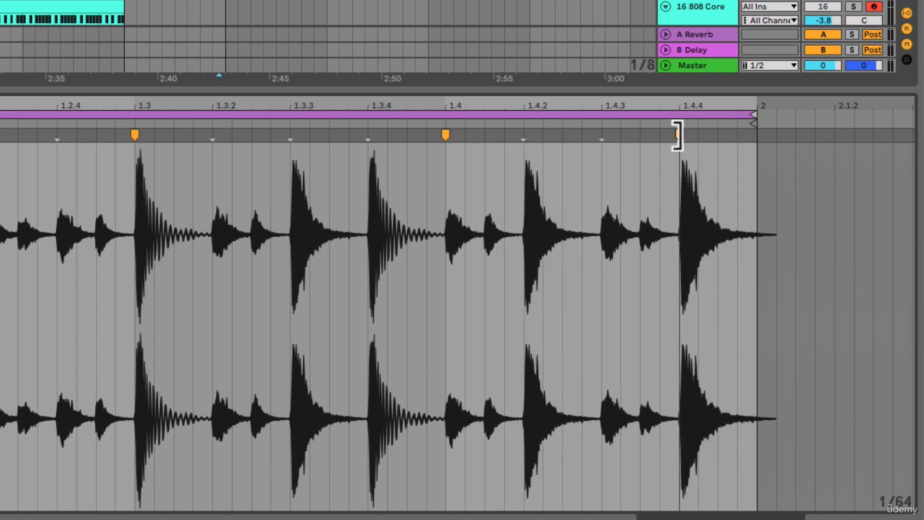
pyautogui.moveTo(678, 136)
pyautogui.mouseDown()
pyautogui.moveTo(660, 136)
pyautogui.moveTo(678, 135)
pyautogui.mouseUp()
pyautogui.press('space')
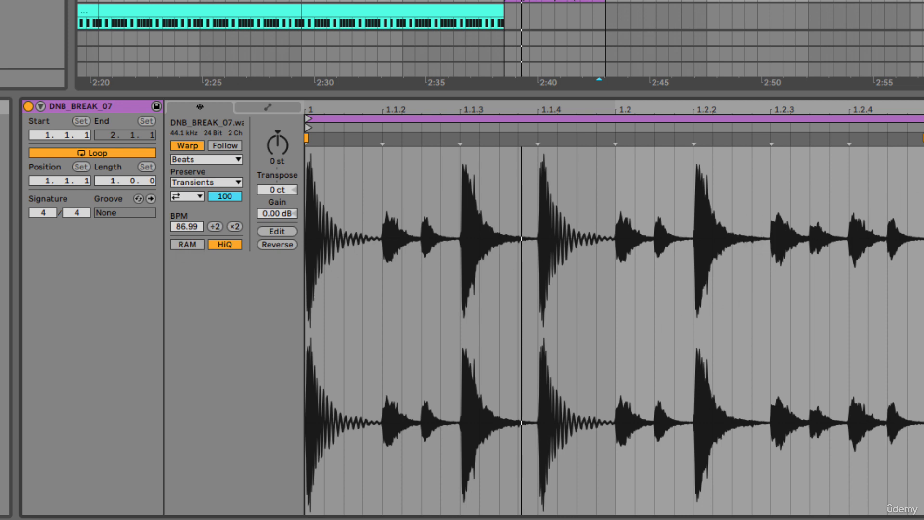
# Review the warp markers along the adjusted break and play the clip from its start
pyautogui.doubleClick(923, 139)
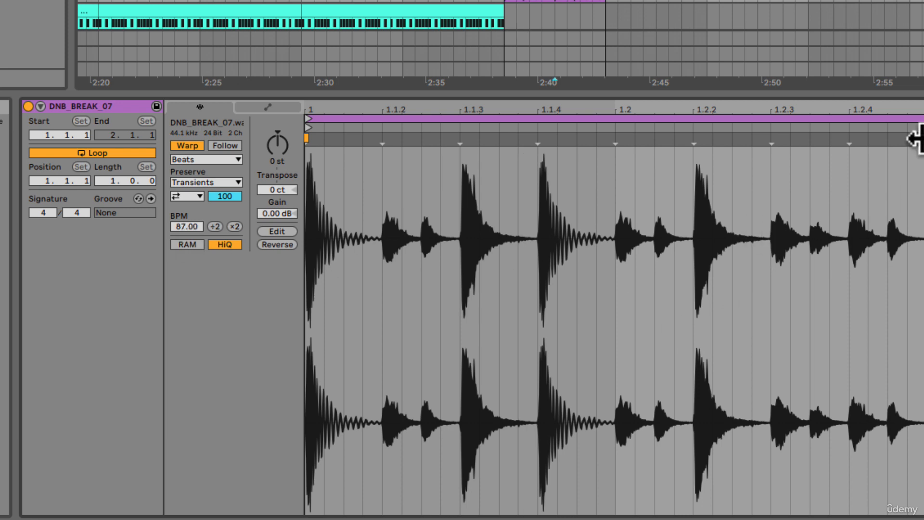
pyautogui.hscroll(7, 614, 308)
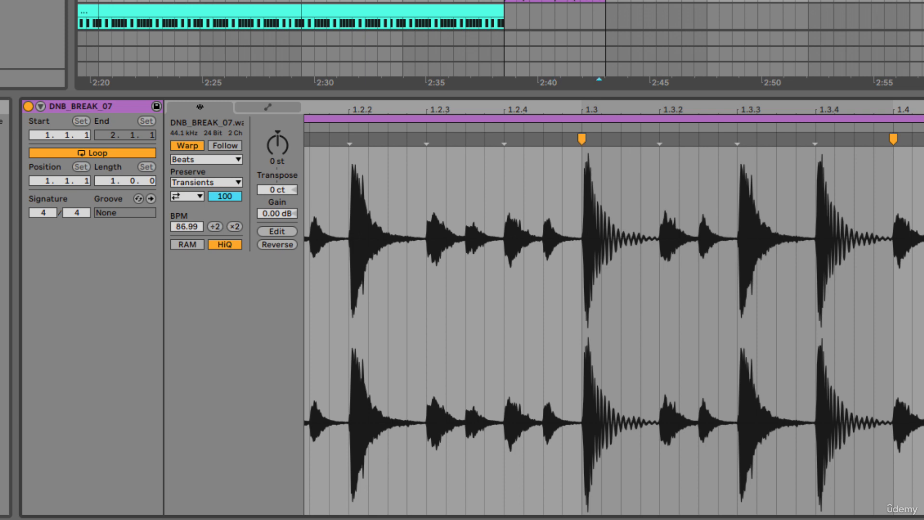
pyautogui.hscroll(-1, 614, 308)
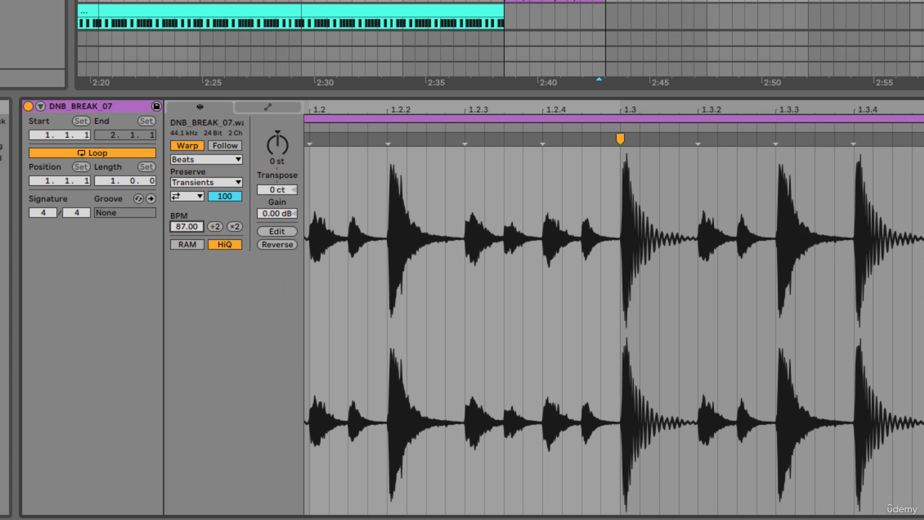
pyautogui.press('space')
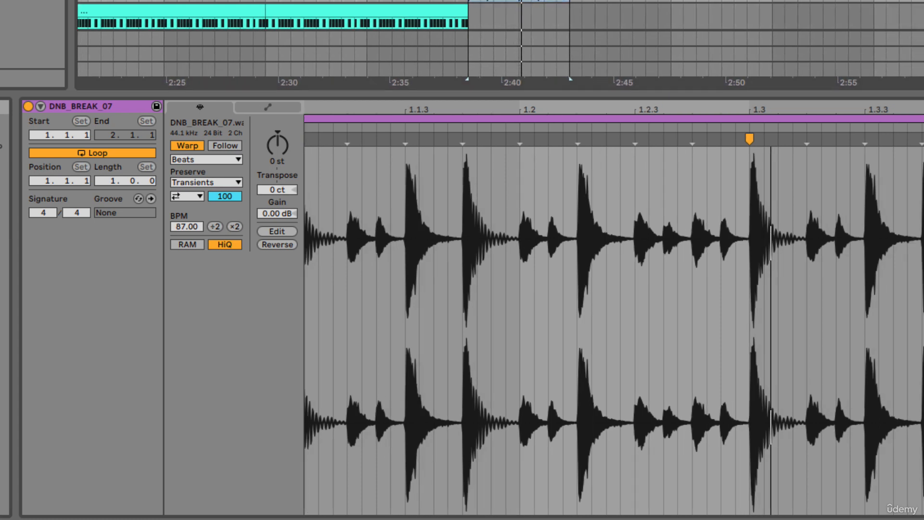
pyautogui.press('Return')
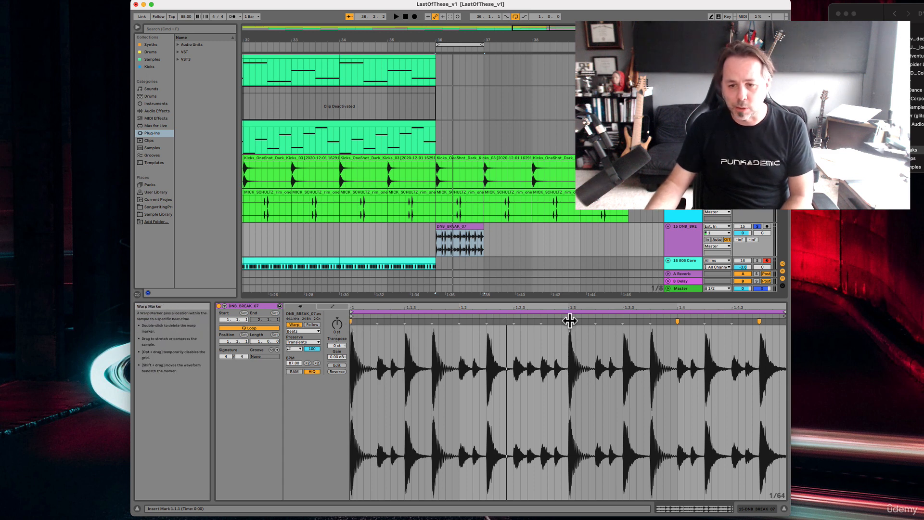
# Try adding a warp marker on the transient at beat 1.2, and delete that marker
pyautogui.doubleClick(674, 321)
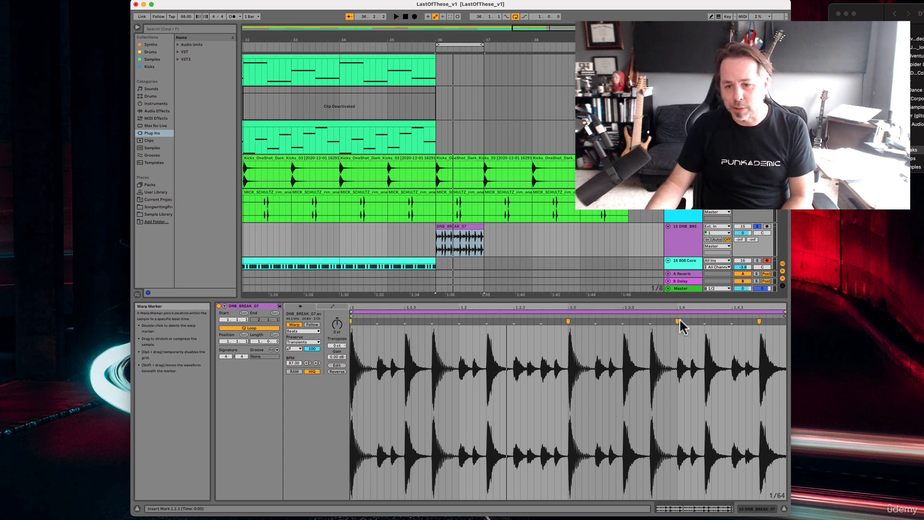
pyautogui.doubleClick(759, 321)
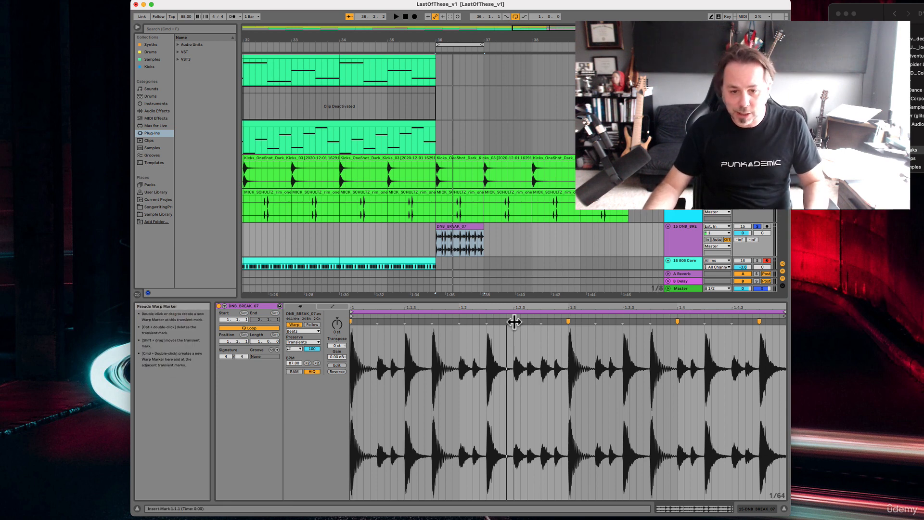
pyautogui.click(459, 320)
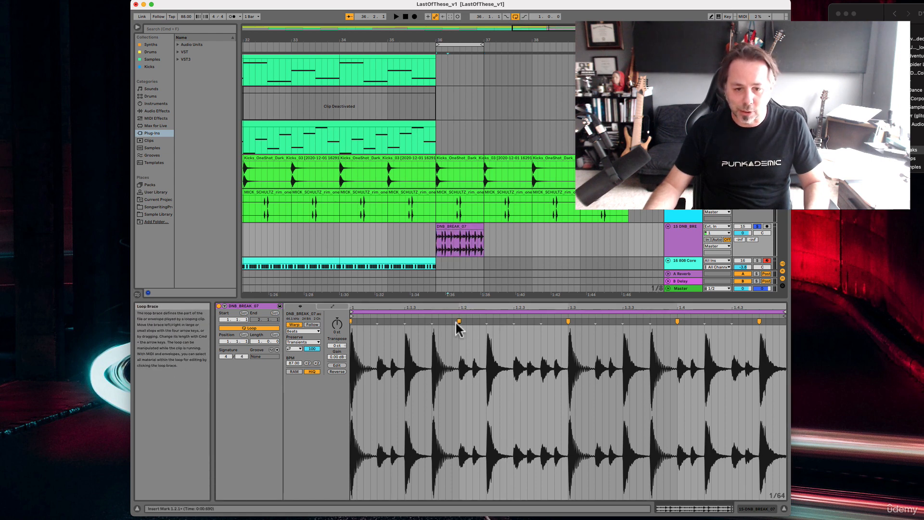
pyautogui.moveTo(459, 320)
pyautogui.mouseDown()
pyautogui.moveTo(451, 323)
pyautogui.moveTo(460, 320)
pyautogui.mouseUp()
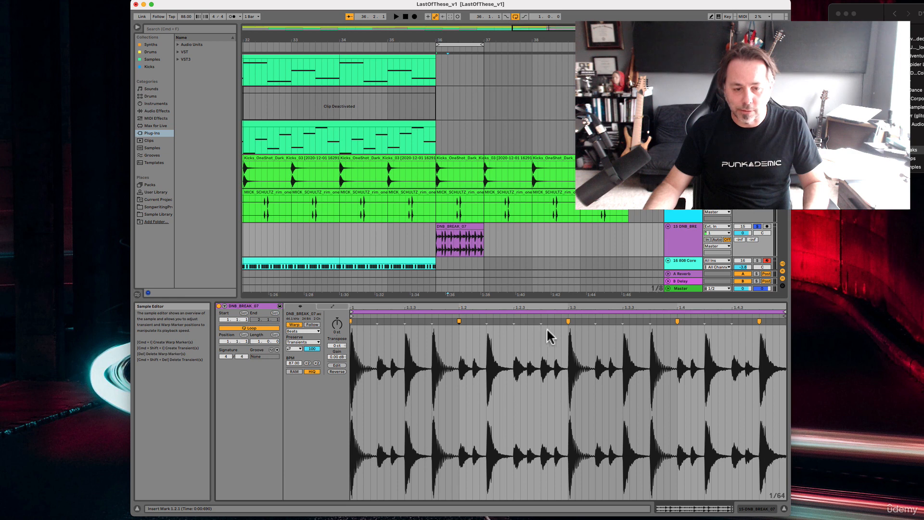
pyautogui.press('Delete')
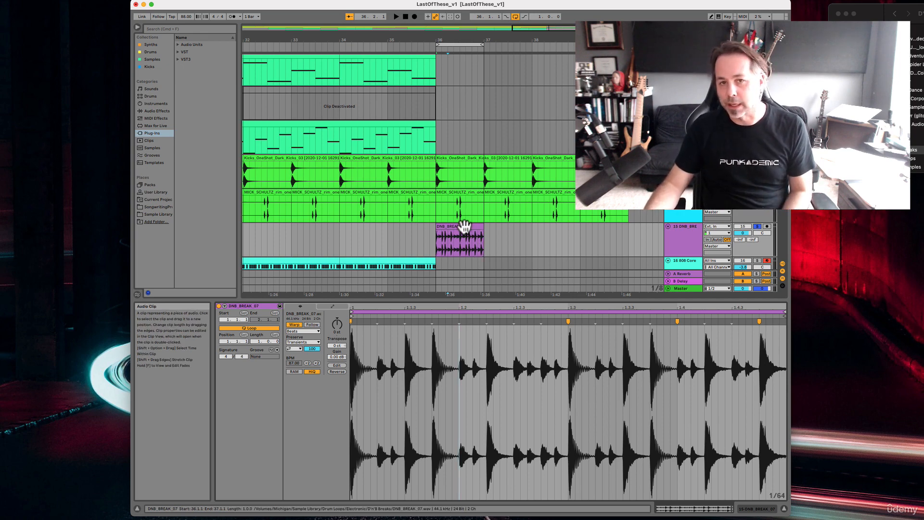
pyautogui.click(635, 3)
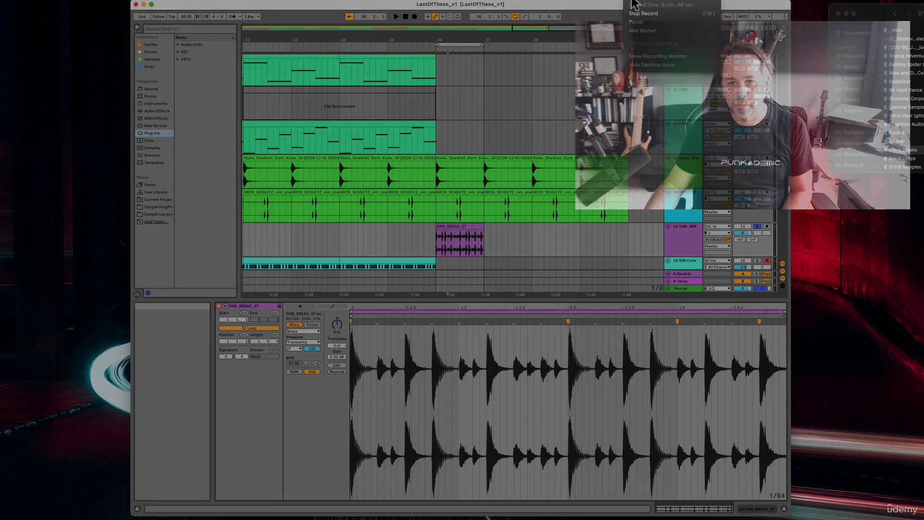